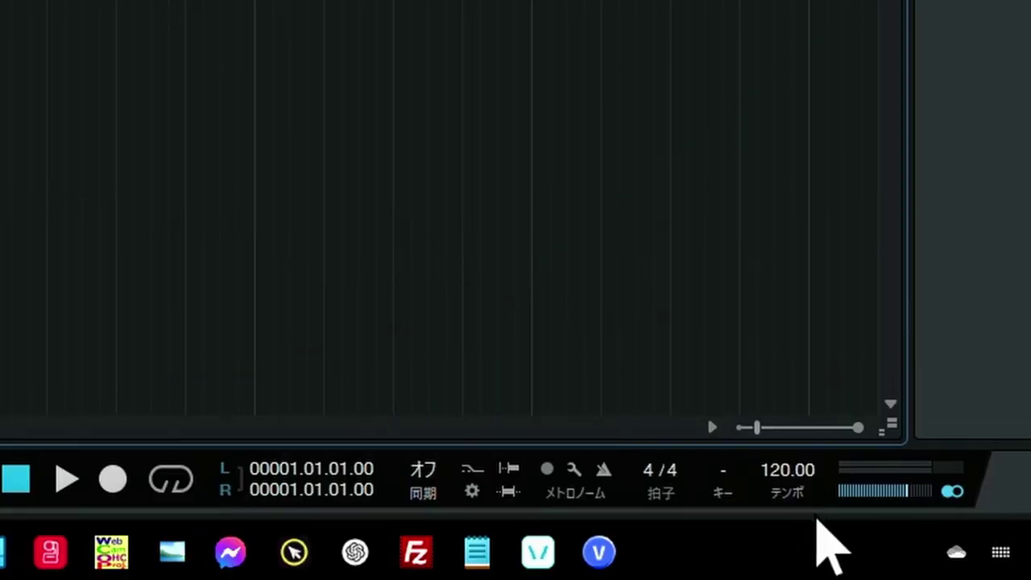
left_click(779, 477)
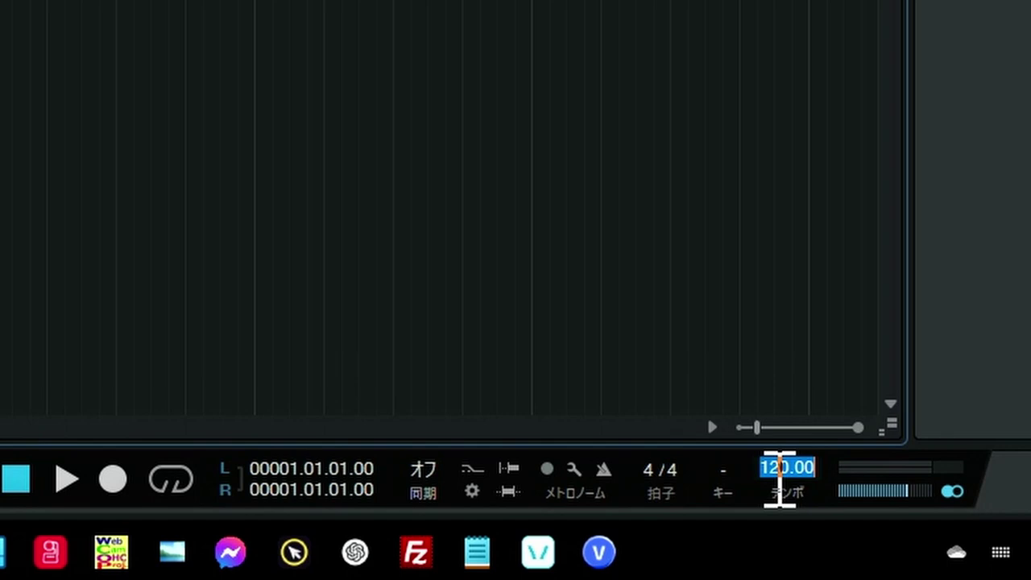
type("150")
key("Escape")
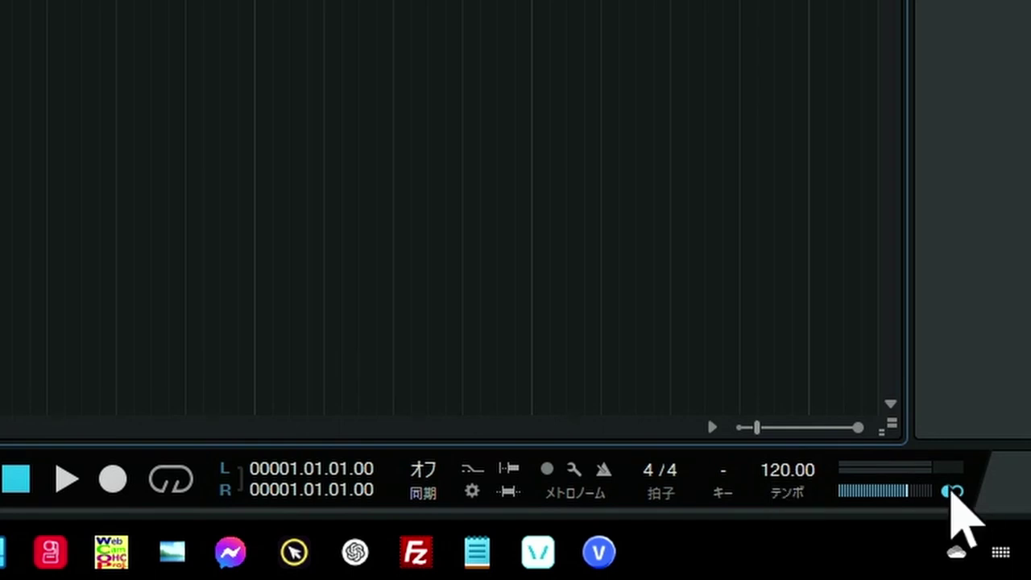
Step: Set the song tempo to 150
left_click(772, 469)
key("BackSpace")
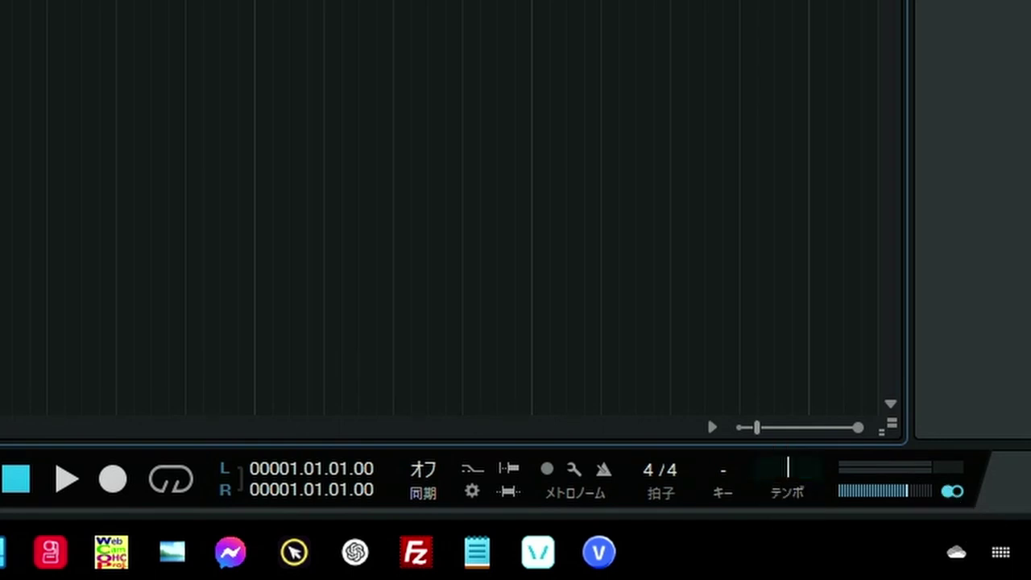
type("150")
key("Return")
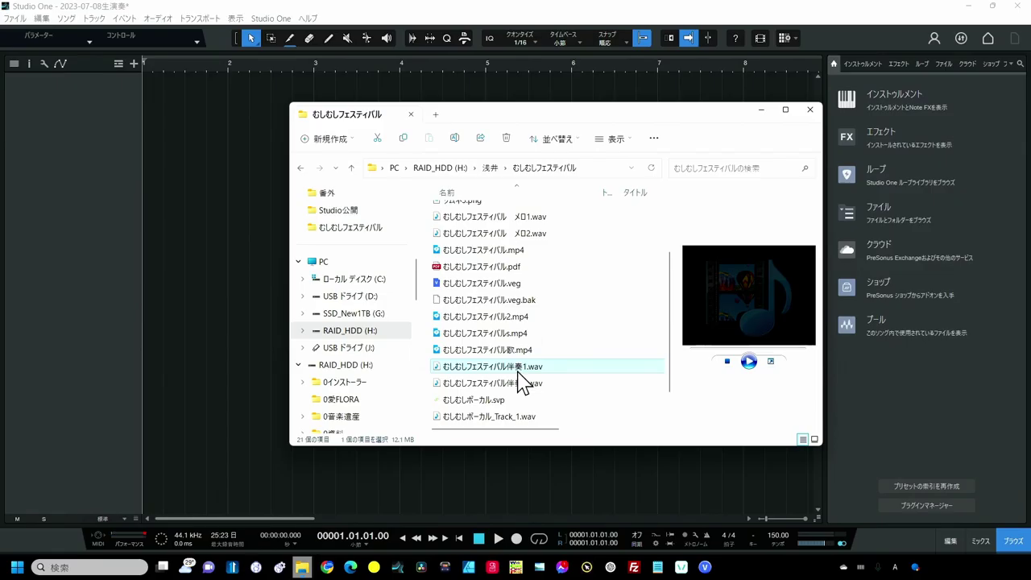
Step: Import むしむしフェスティバル伴奏1.wav as a new audio track starting at bar 2, and colour the track light green
left_click_drag(518, 372, 254, 161)
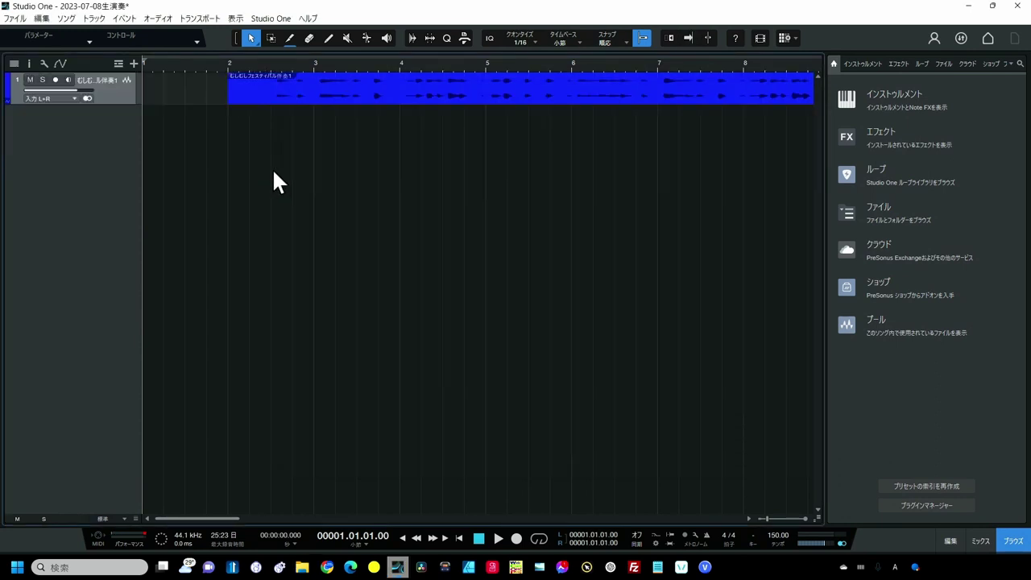
left_click(11, 95)
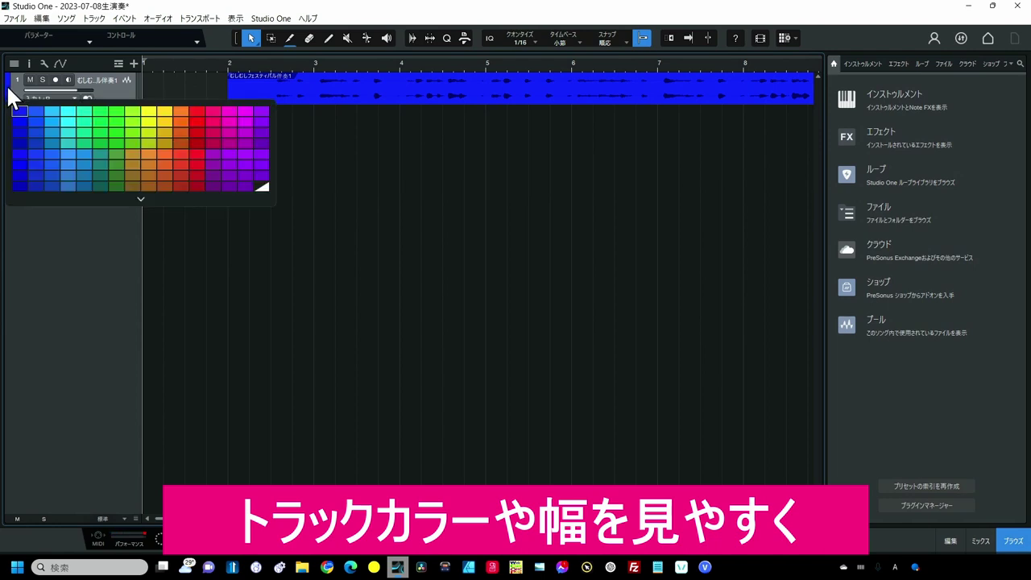
left_click(91, 125)
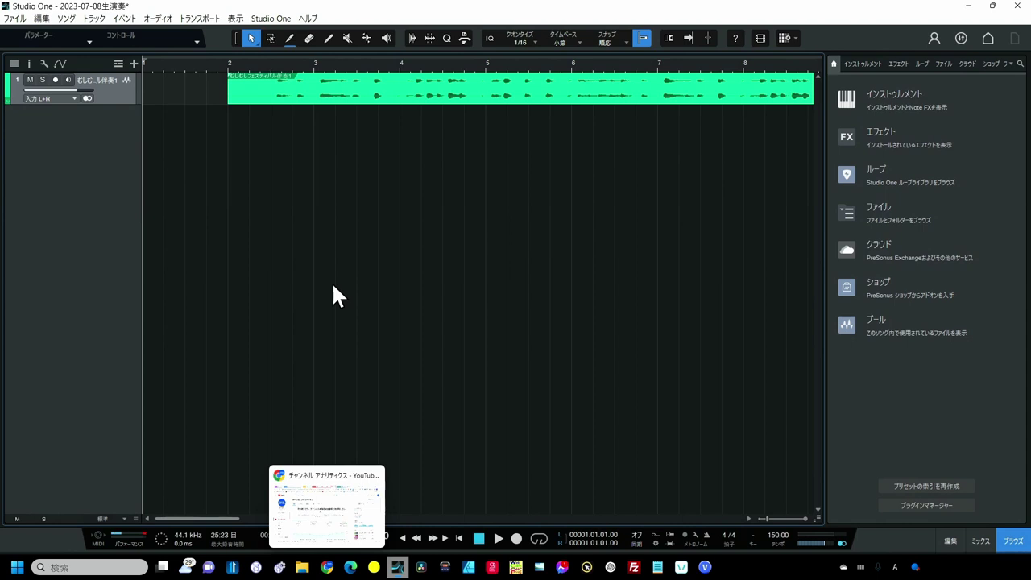
Step: With snapping off, shift the accompaniment event so its first attack meets bar 2, and make the track several times taller
key("alt+Tab")
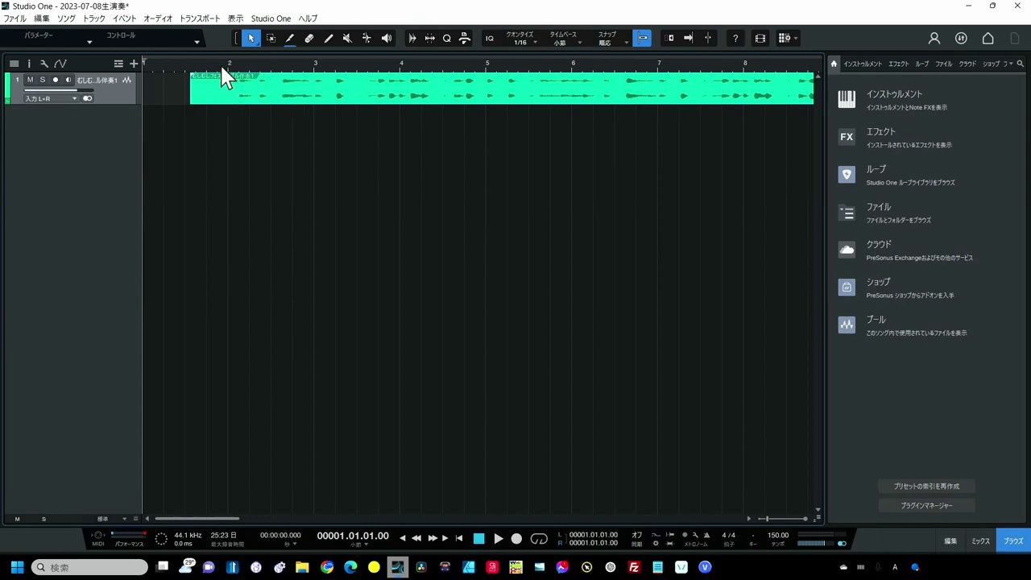
scroll(225, 74, "up", 5)
scroll(234, 93, "down", 1)
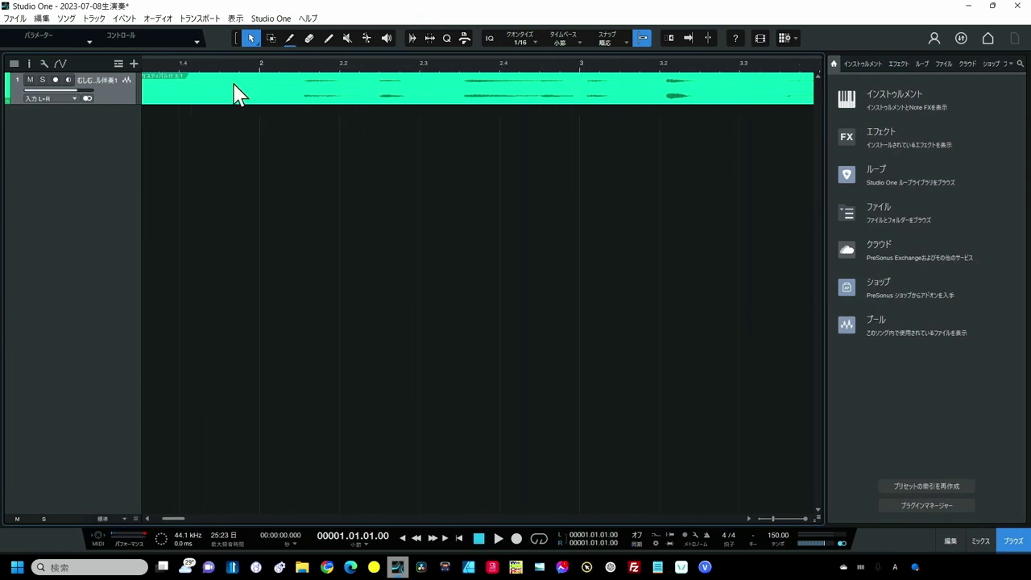
left_click(643, 37)
left_click_drag(337, 93, 295, 99)
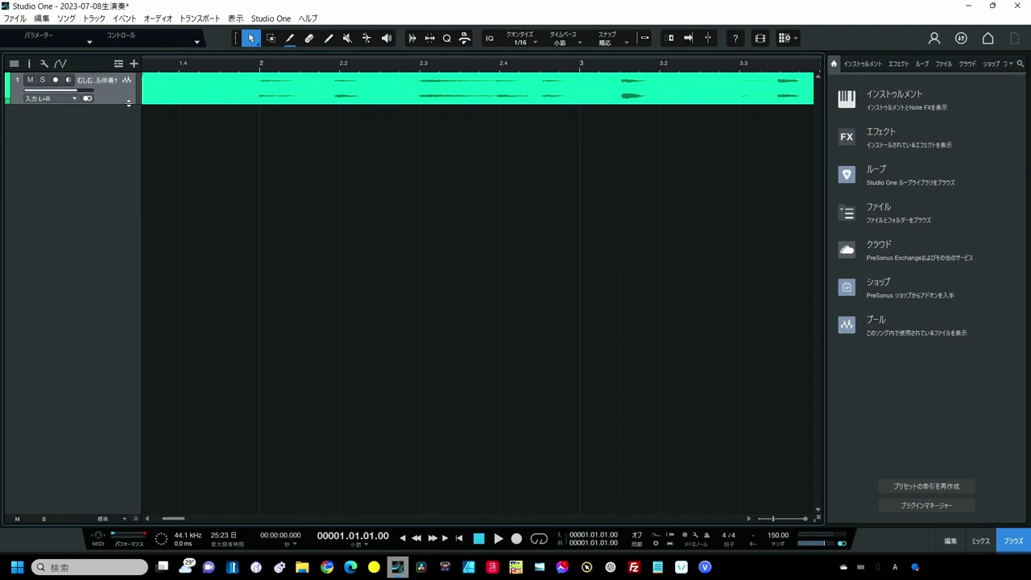
left_click_drag(128, 103, 121, 242)
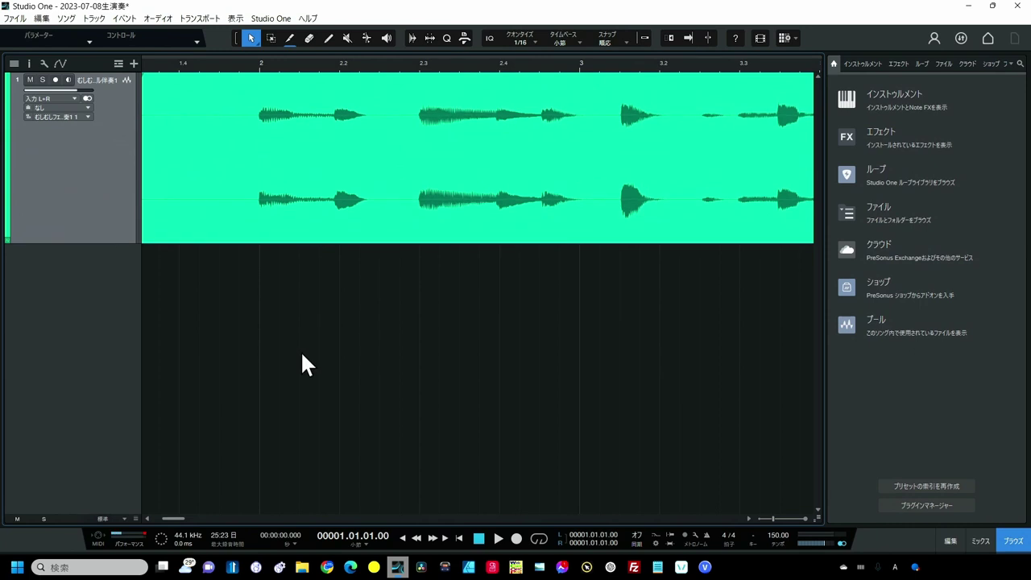
Step: Examine how the accompaniment's attacks line up with the grid just after bar 3 and at bar 10
left_click_drag(460, 71, 466, 79)
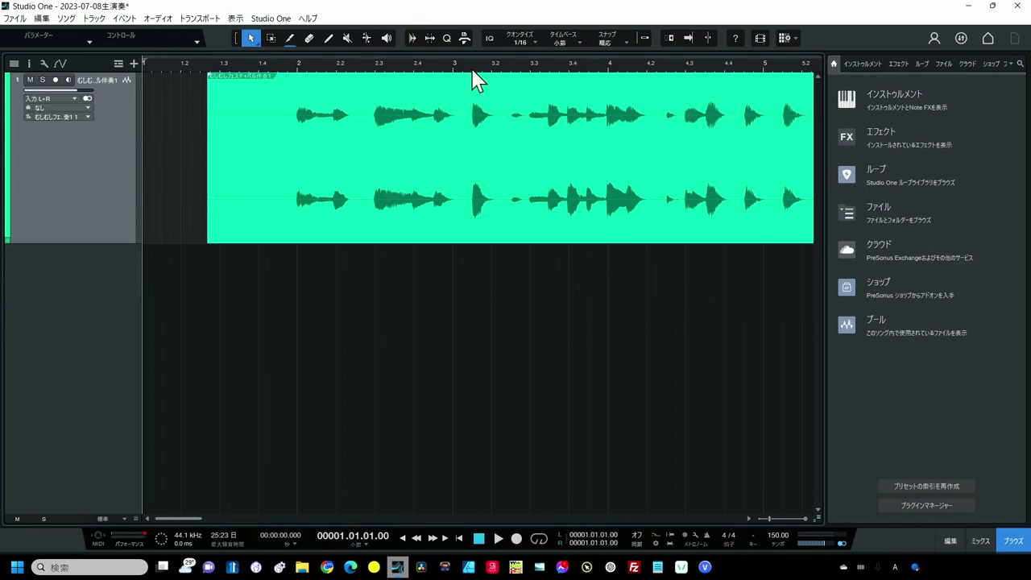
left_click(472, 68)
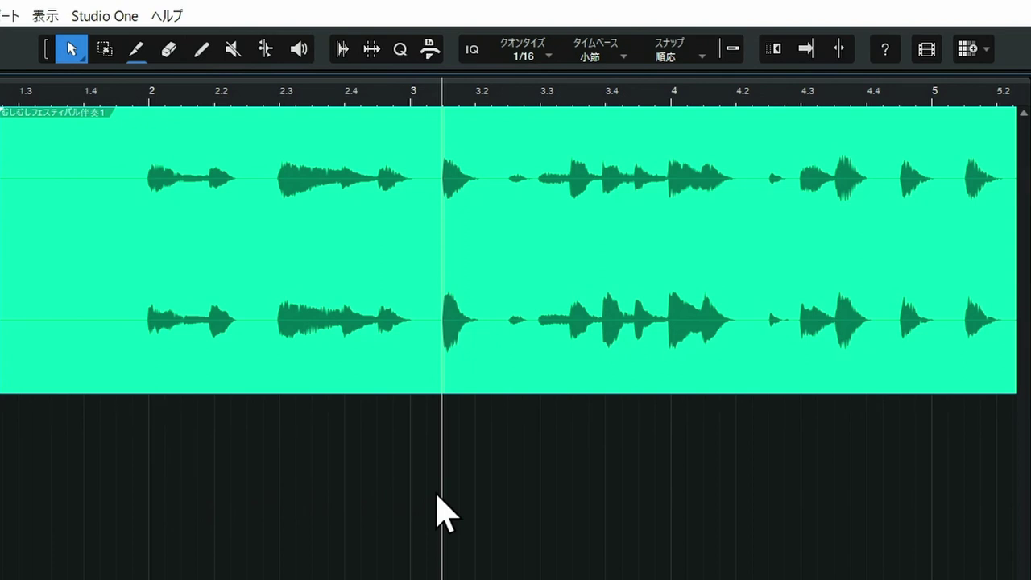
key("w")
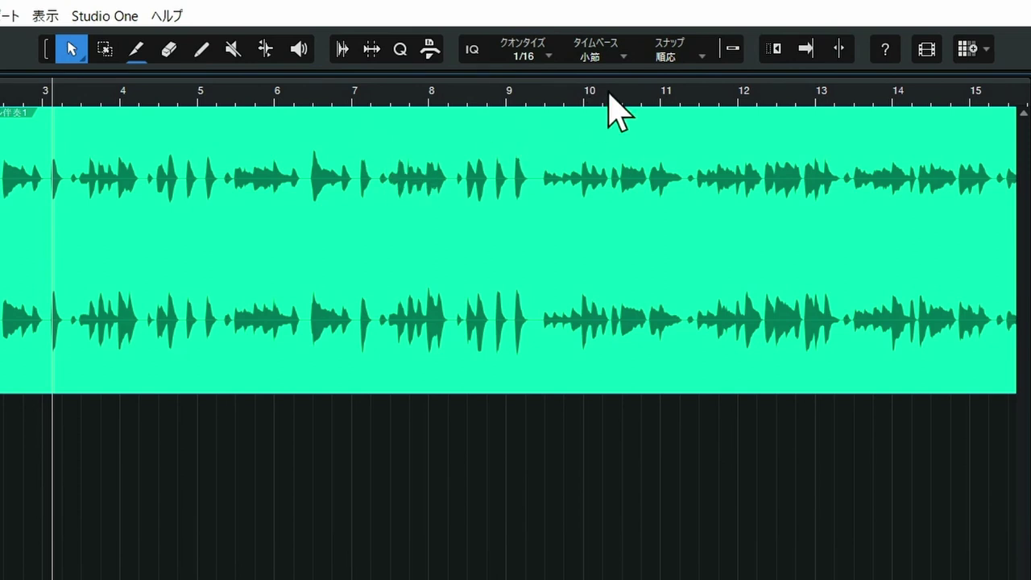
left_click_drag(616, 107, 623, 156)
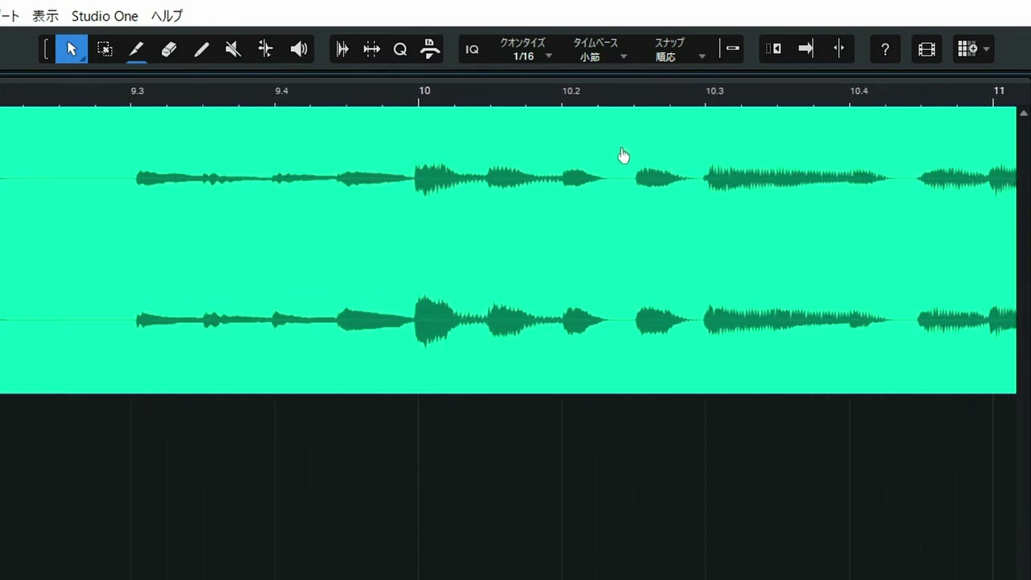
left_click(416, 103)
left_click(418, 174)
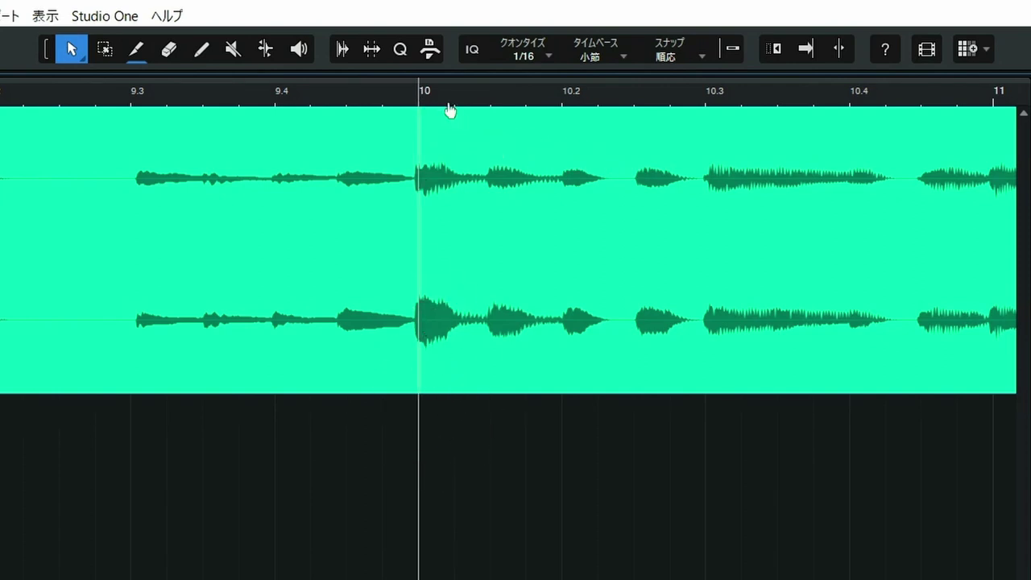
left_click_drag(449, 111, 478, 158)
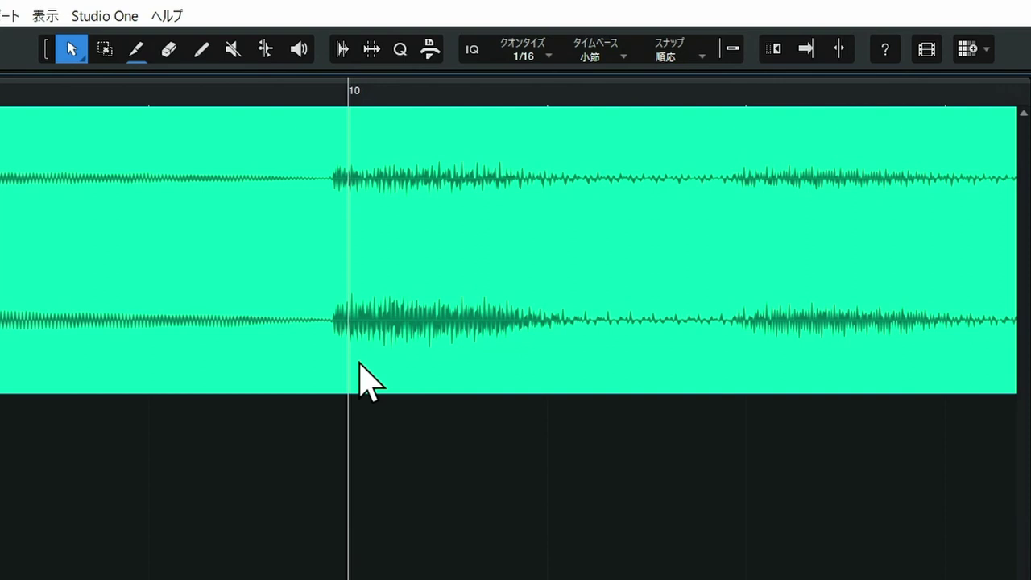
scroll(330, 191, "down", 3)
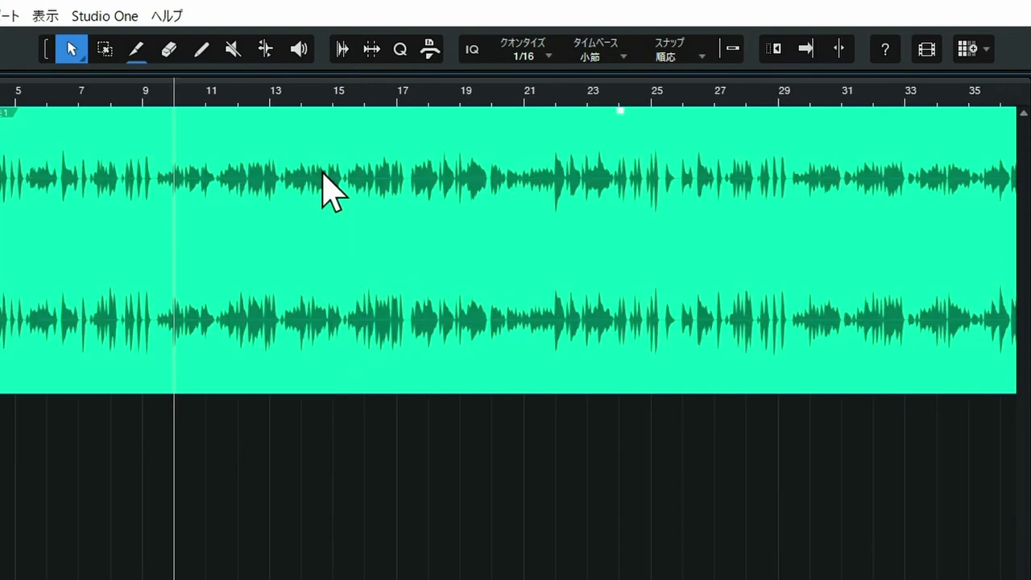
Step: Detect the accompaniment's transients with Audio Bend in Standard mode and quantize them to 1/16 at 100% strength
left_click(345, 53)
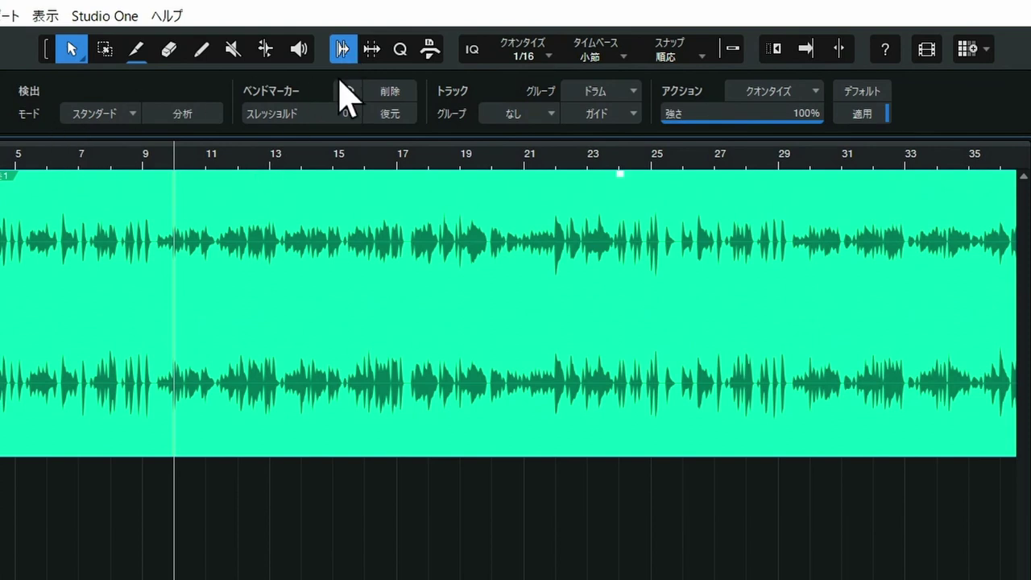
left_click(194, 120)
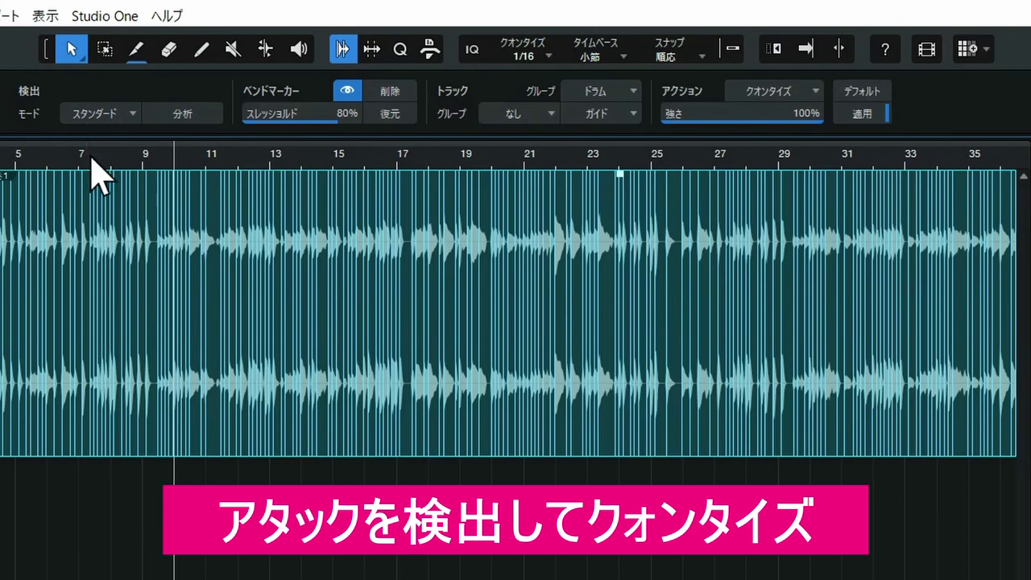
scroll(113, 173, "up", 10)
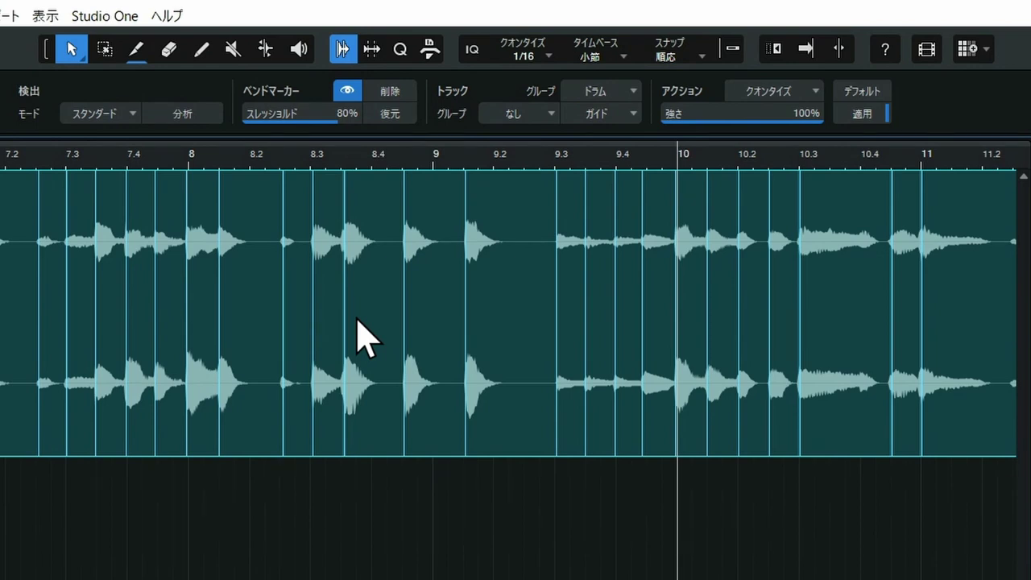
key("q")
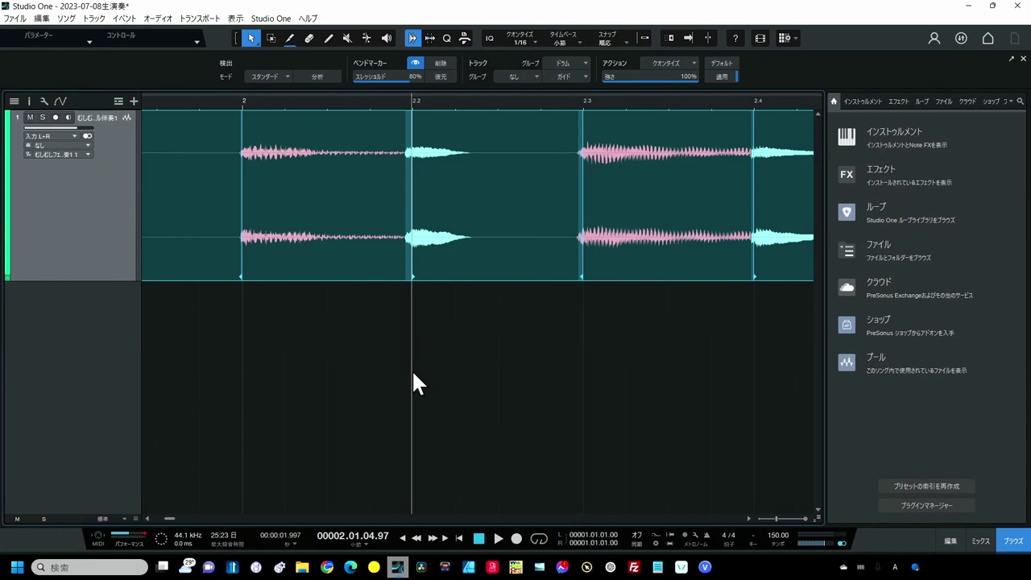
Step: Adjust the bend marker near beat 2.2 with the Bend tool so the note's attack sits on the 2.2 grid line
left_click(358, 103)
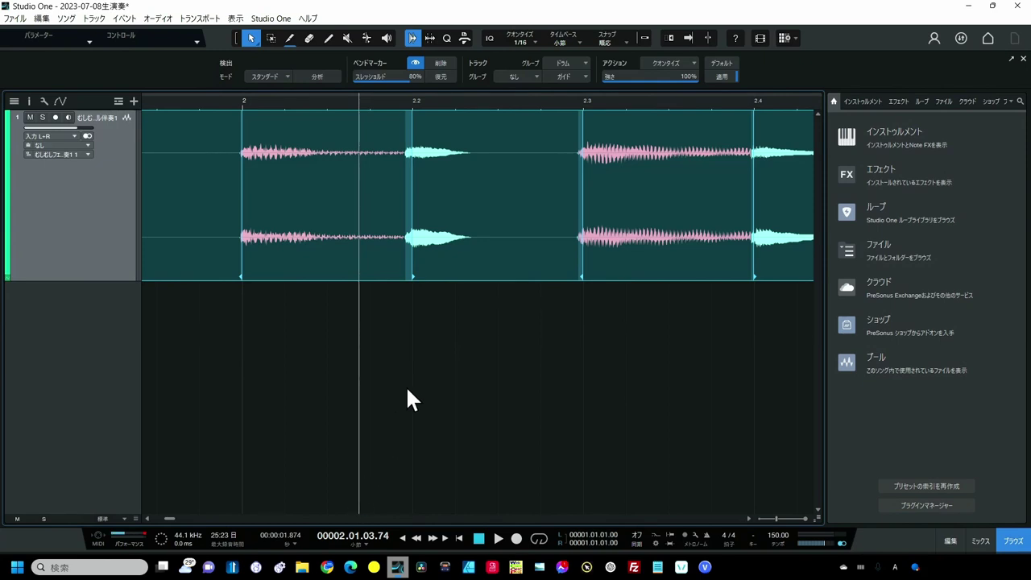
key("7")
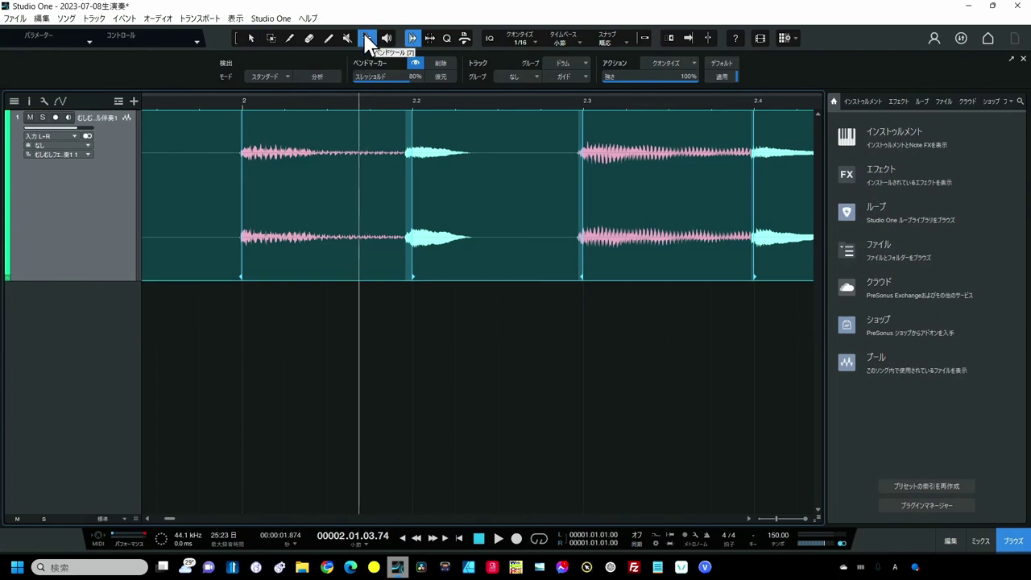
left_click(414, 208)
mouse_move(415, 208)
left_mouse_down()
mouse_move(391, 210)
mouse_move(446, 219)
mouse_move(417, 214)
left_mouse_up()
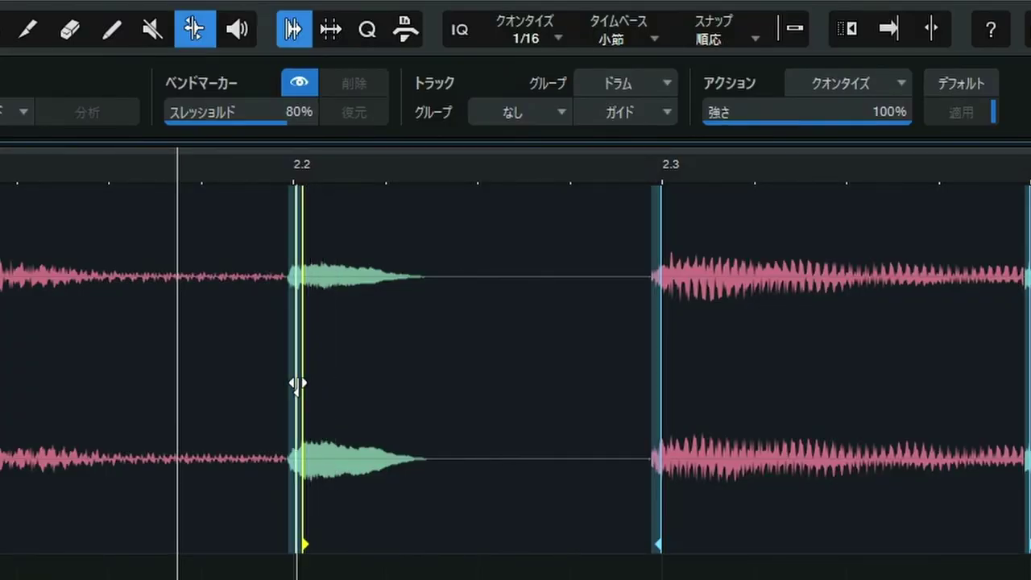
left_click_drag(296, 384, 295, 386)
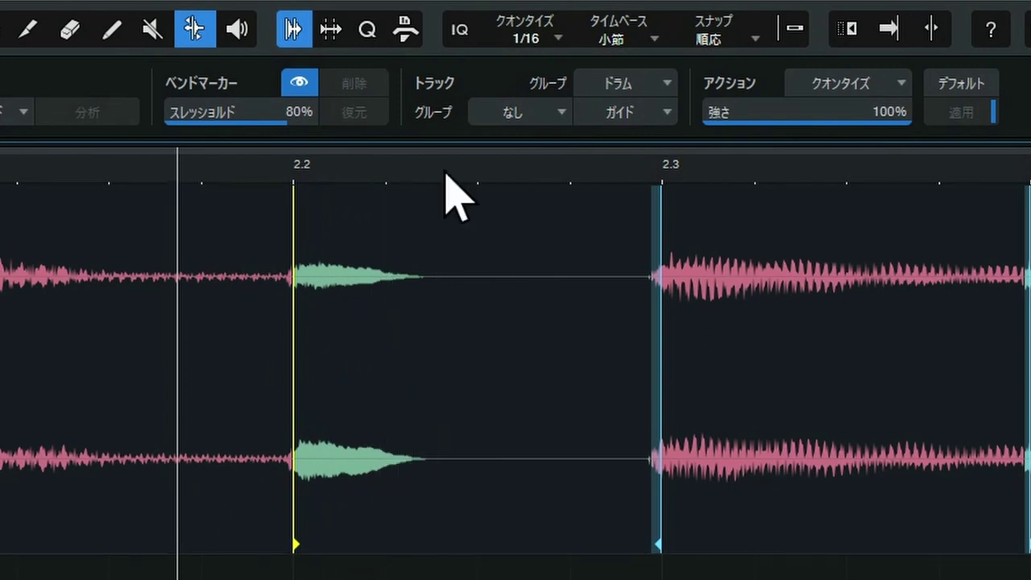
Step: Switch to the むしむしフェスティバル score PDF in Edge, arrange its window beside the opening bars' waveform, and place the playback cursor at bar 2
key("w")
key("e")
key("w")
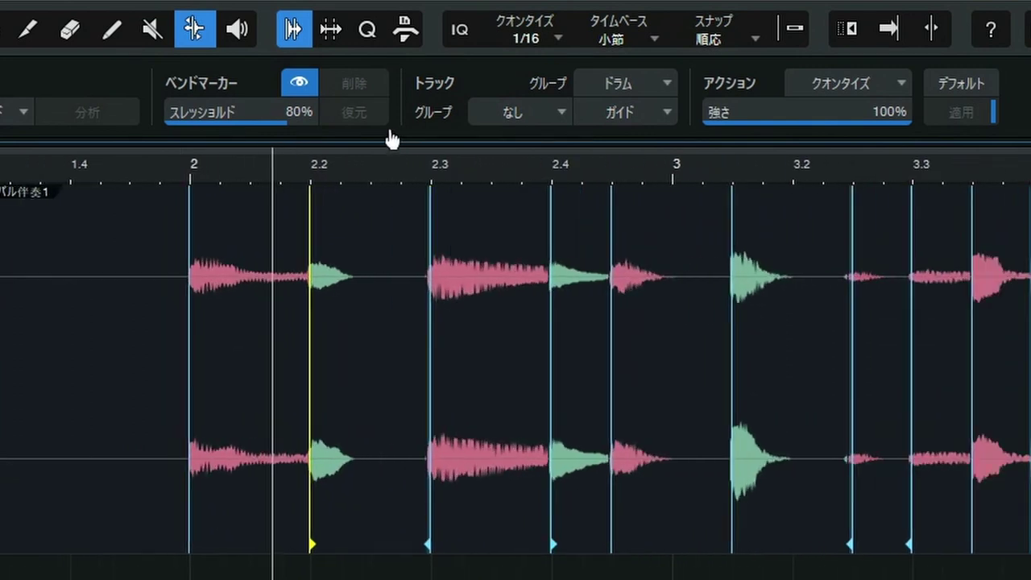
key("w")
key("w")
key("w")
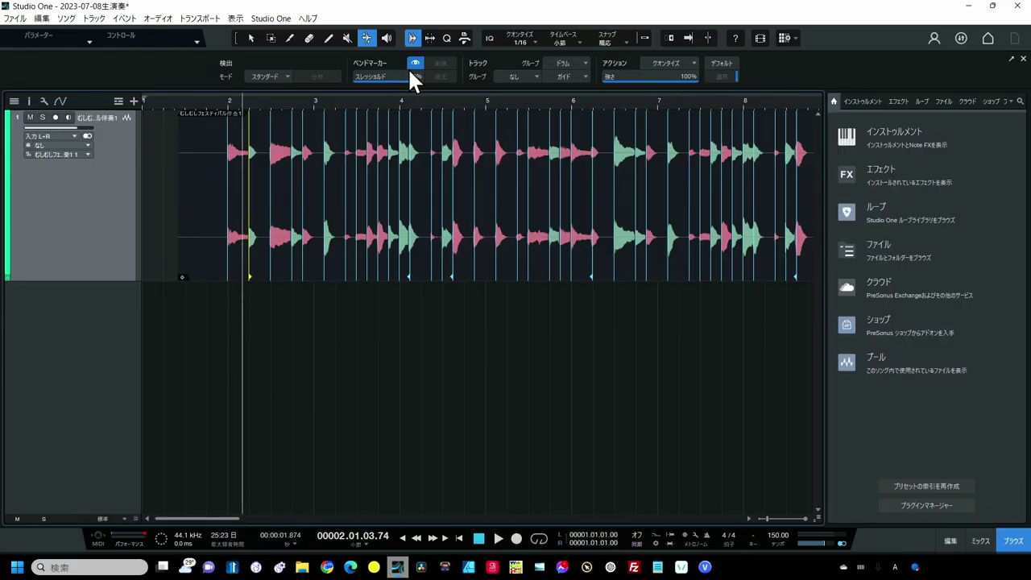
key("alt+Tab")
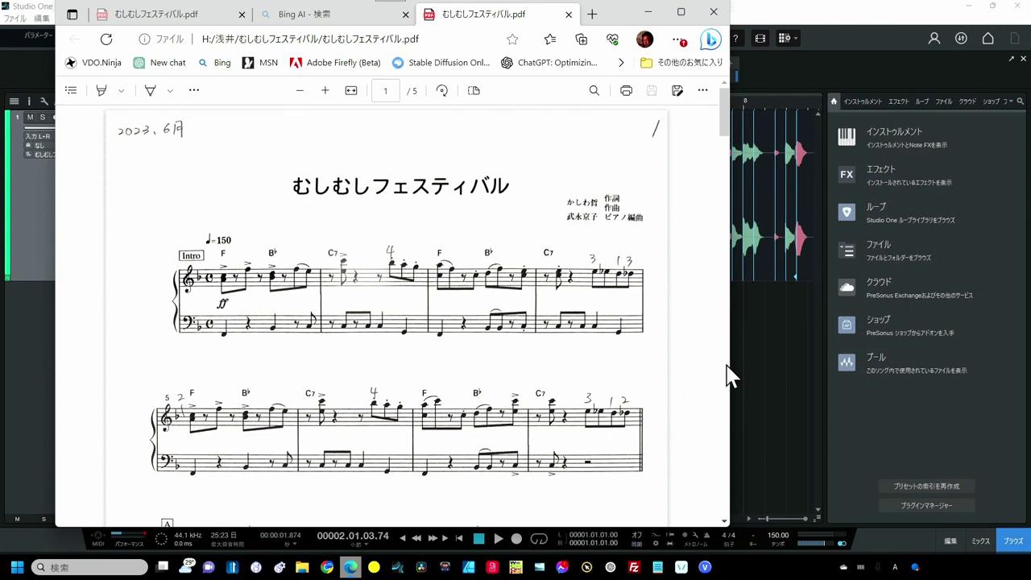
left_click_drag(729, 365, 612, 362)
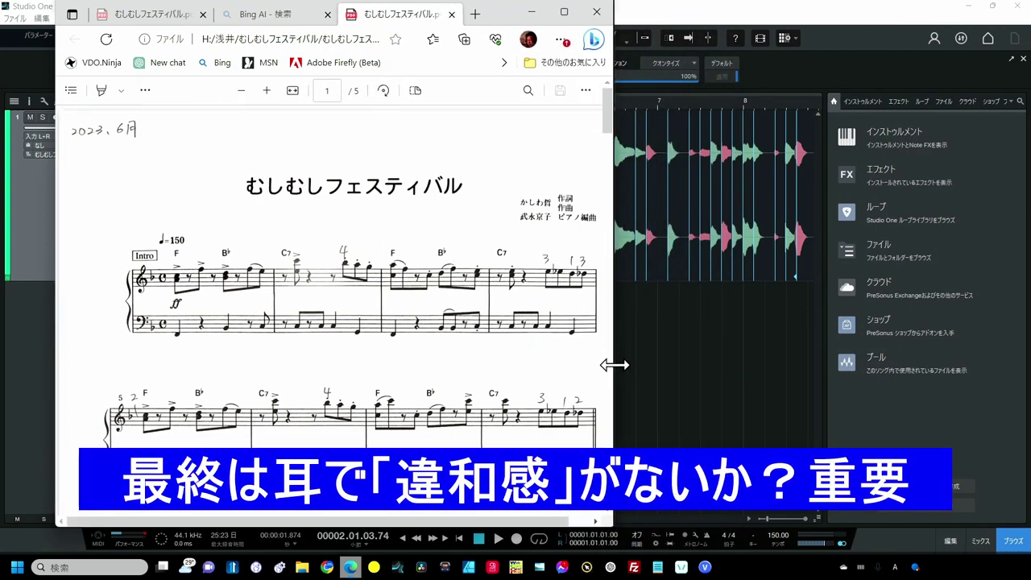
left_click_drag(511, 21, 924, 40)
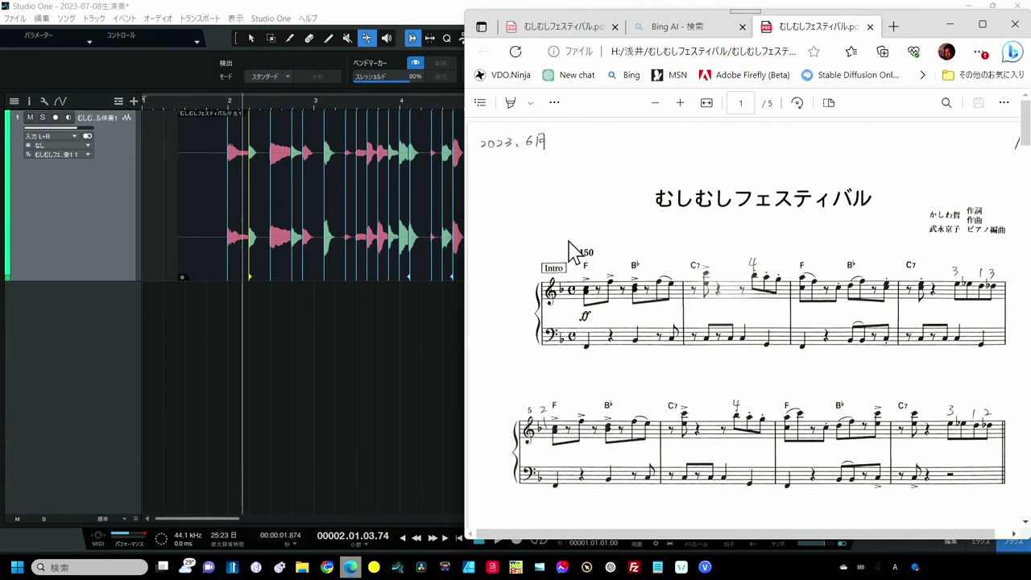
scroll(573, 254, "down", 4)
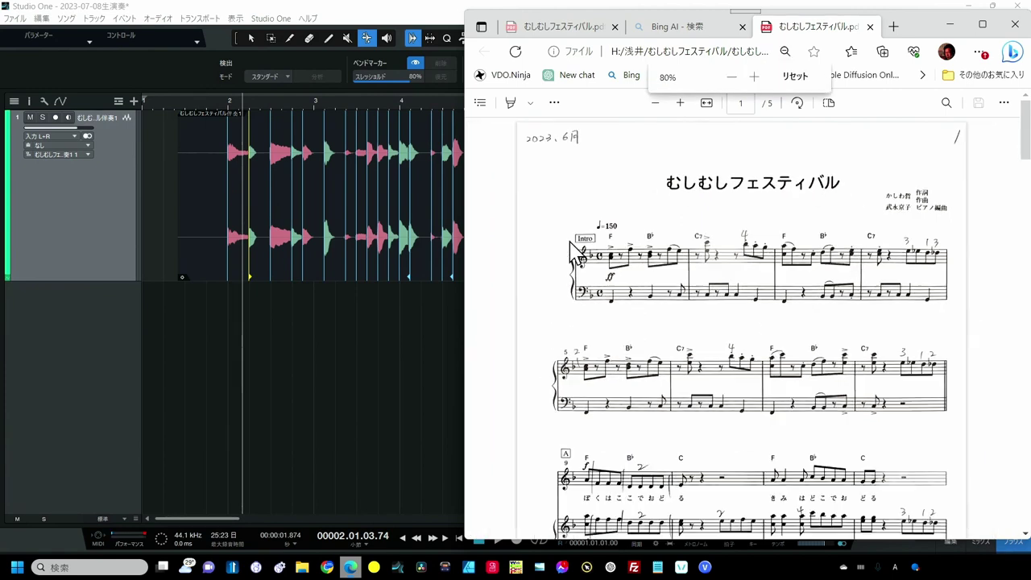
left_click_drag(465, 322, 624, 323)
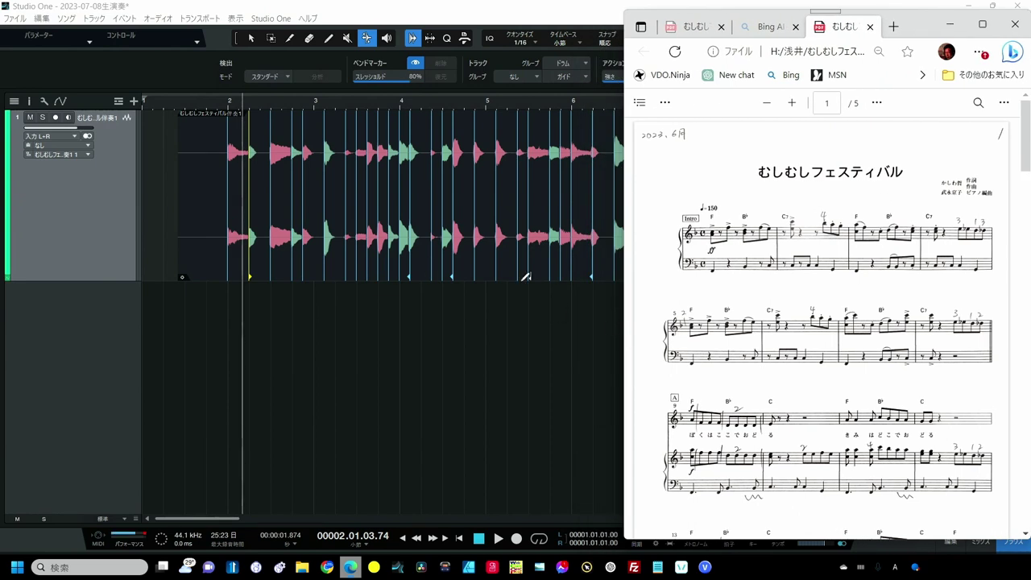
left_click(228, 103)
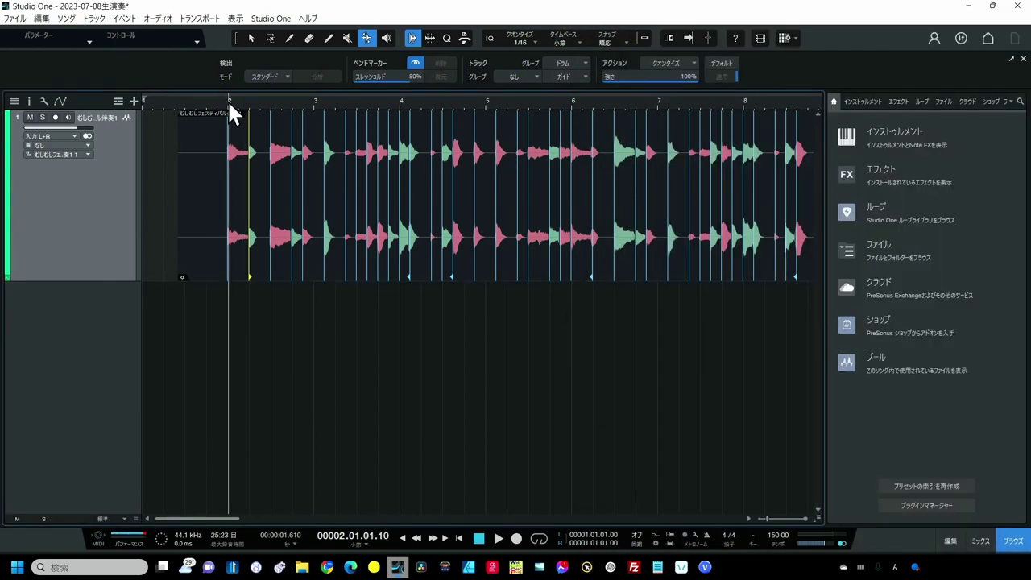
left_click(350, 567)
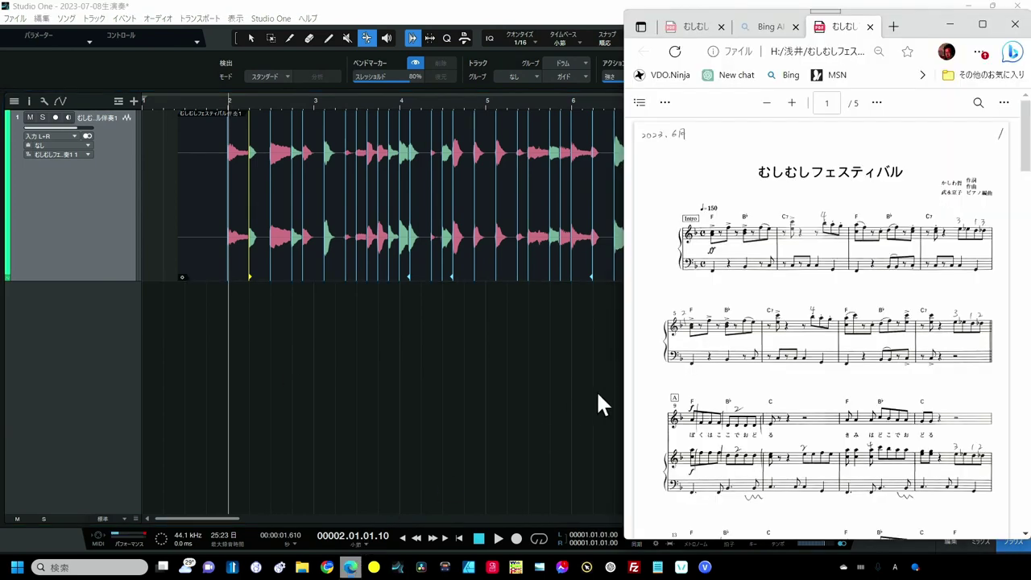
Step: Bring the score PDF back up beside the waveform in Edge and return focus to Studio One with the score kept on top
left_click(526, 382)
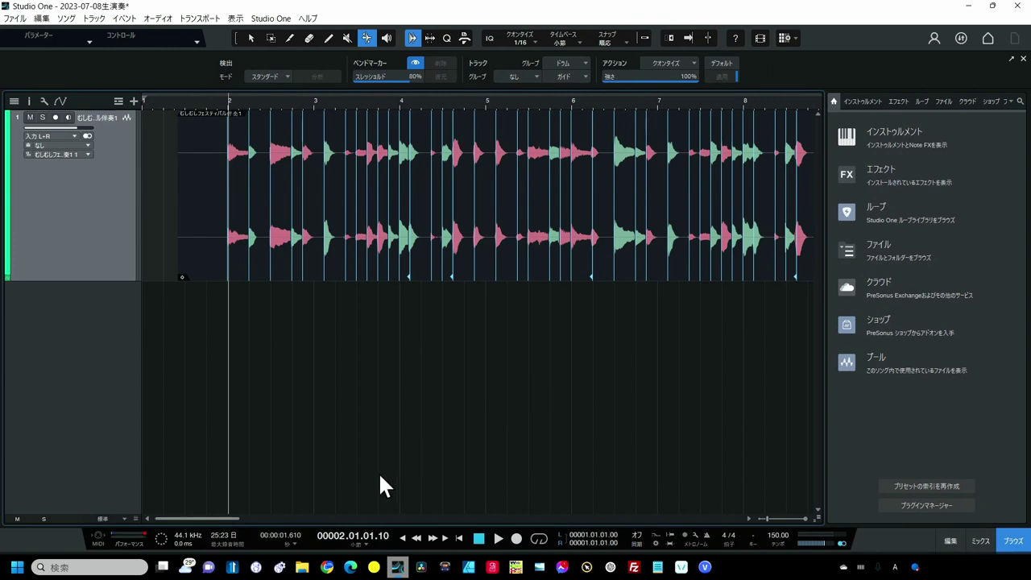
left_click(350, 567)
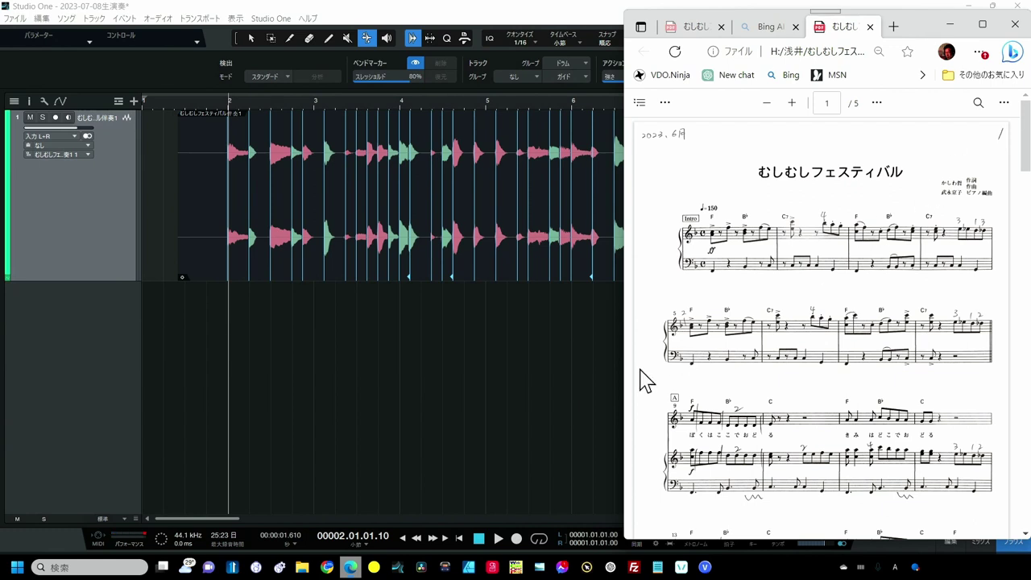
left_click(549, 400)
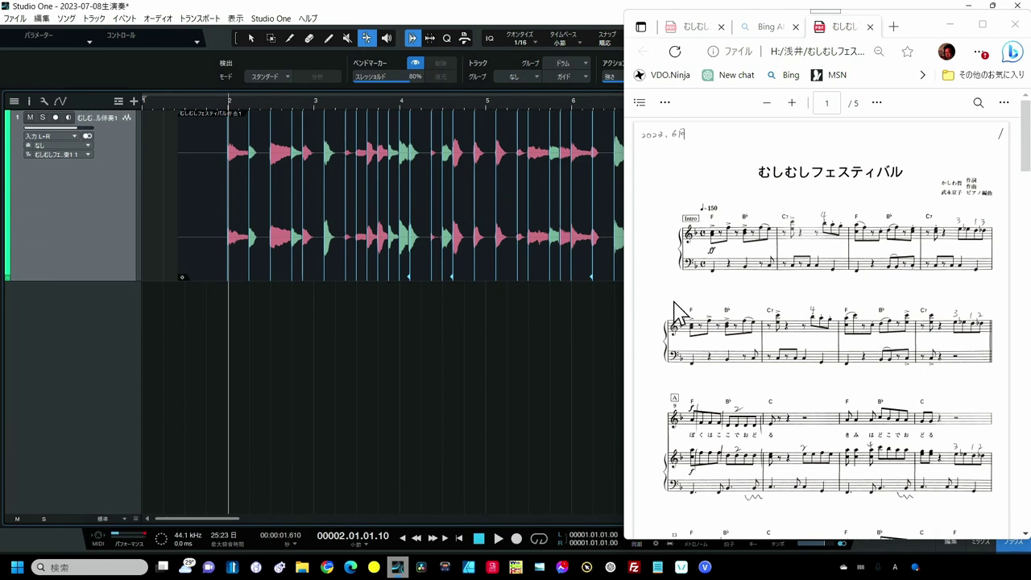
Step: Play the quantized accompaniment from bar 2 with a wider timeline view and follow it against the score from the intro onward
scroll(772, 310, "down", 10)
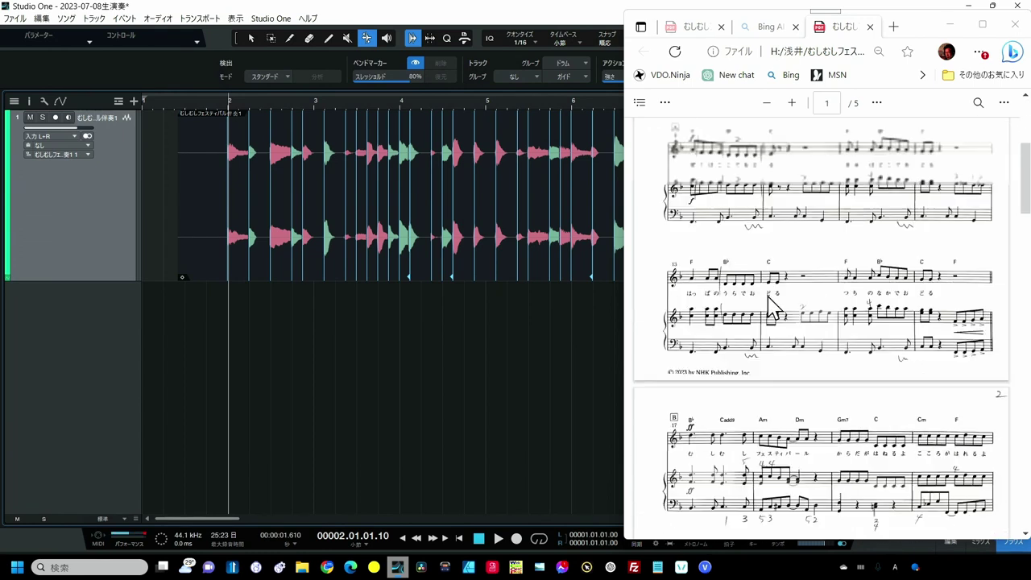
scroll(772, 304, "up", 10)
scroll(771, 305, "down", 4)
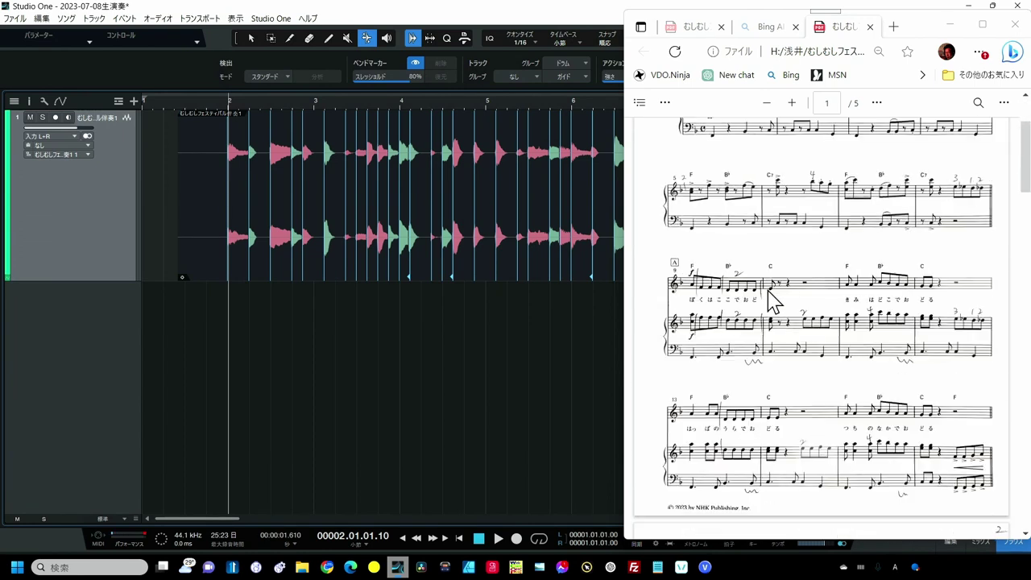
scroll(772, 304, "up", 4)
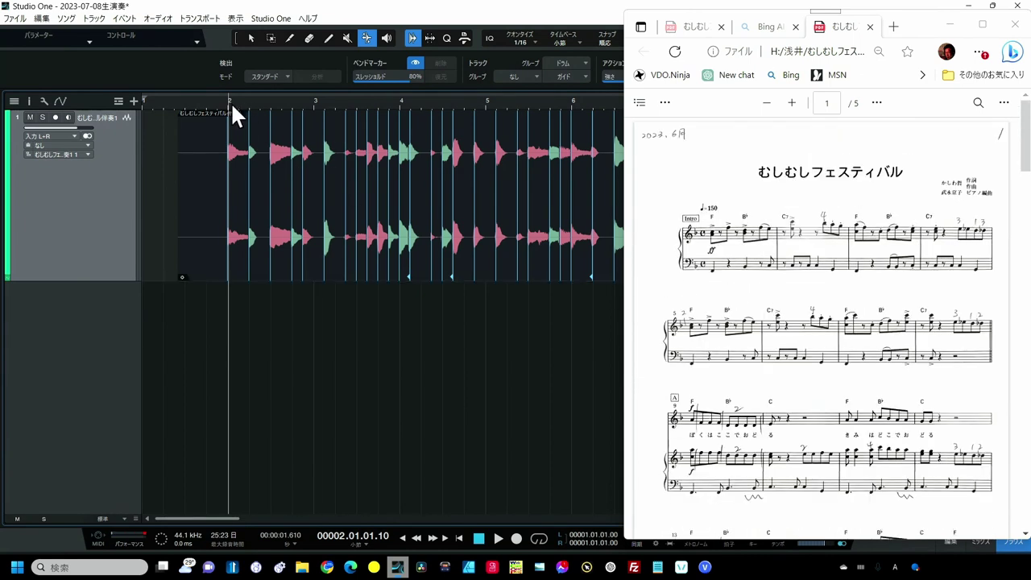
key("space")
key("w")
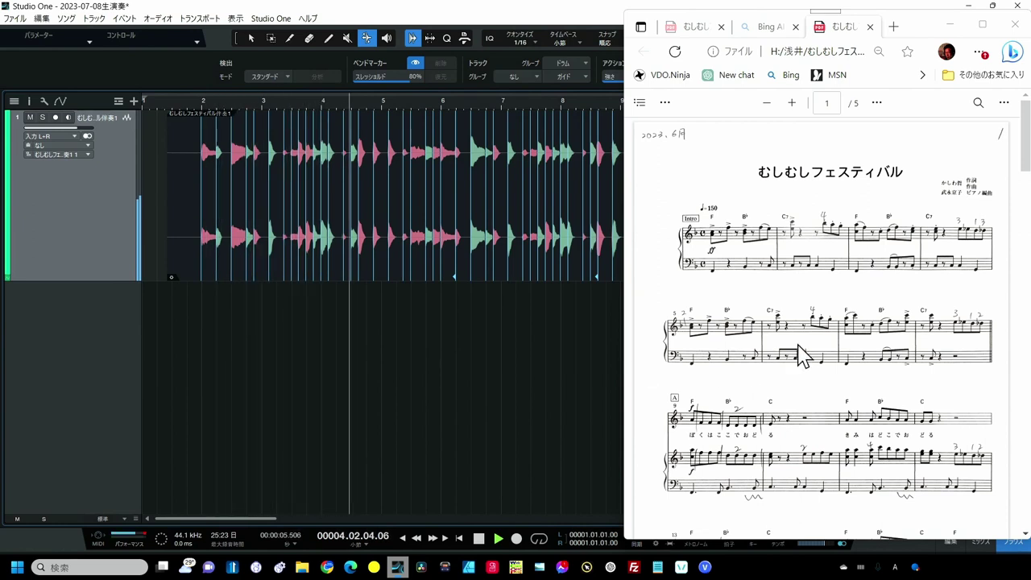
scroll(801, 355, "down", 1)
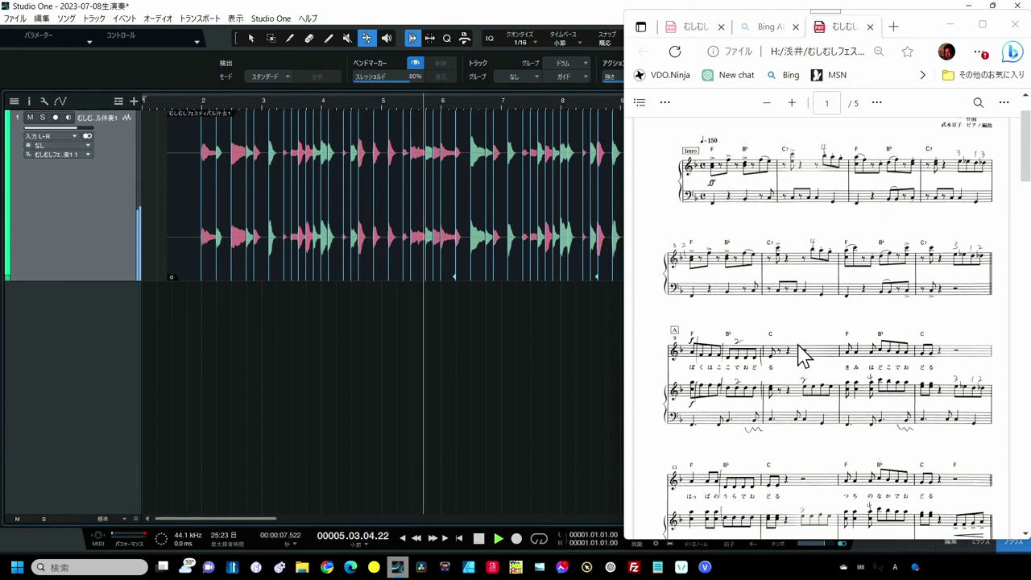